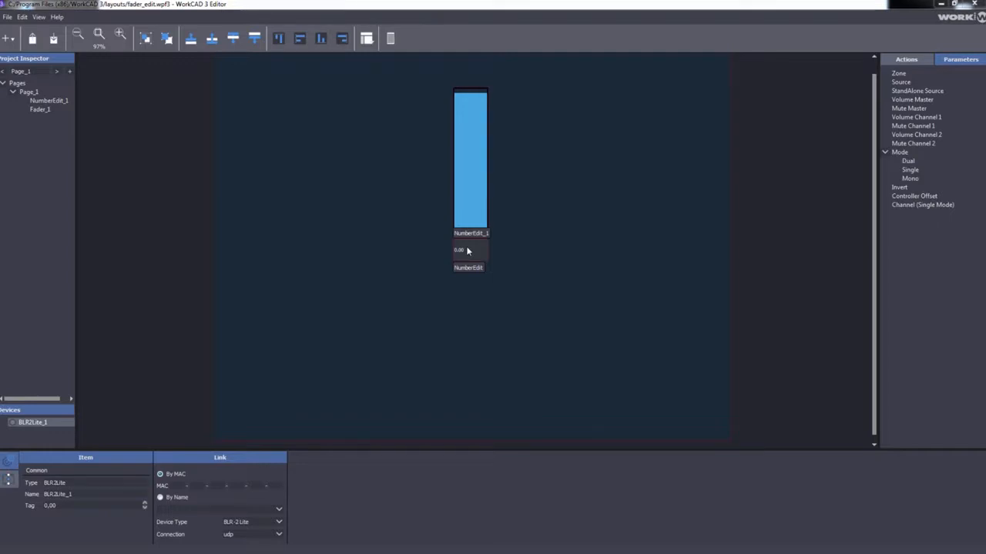
# Step: Preview the layout, lower the fader to about -10.95, set its number field to 0 and close the preview
pyautogui.click(391, 37)
pyautogui.moveTo(361, 25); pyautogui.dragTo(517, 44)
pyautogui.moveTo(487, 97)
pyautogui.mouseDown()
pyautogui.moveTo(473, 187)
pyautogui.moveTo(469, 107)
pyautogui.mouseUp()
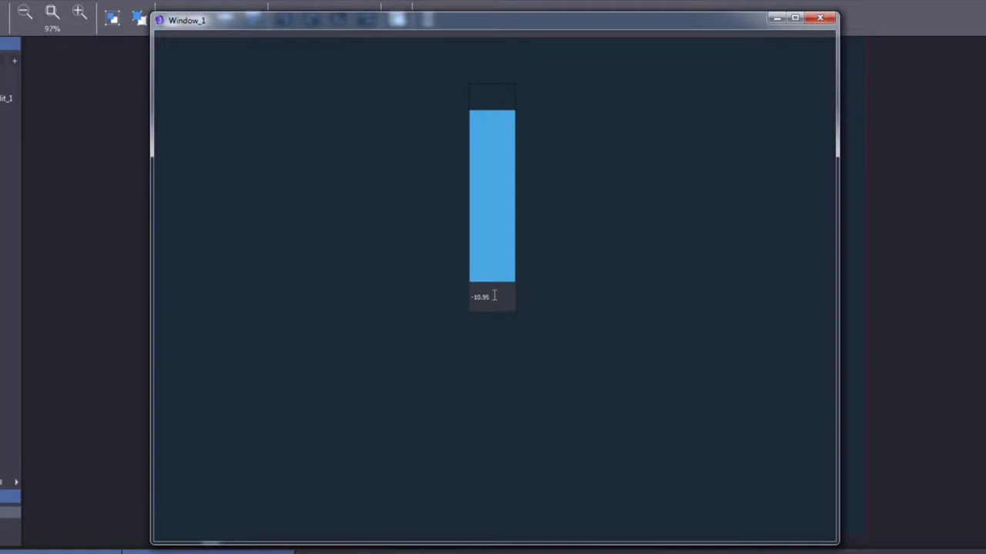
pyautogui.moveTo(493, 299); pyautogui.dragTo(458, 299)
pyautogui.write('0')
pyautogui.press('Return')
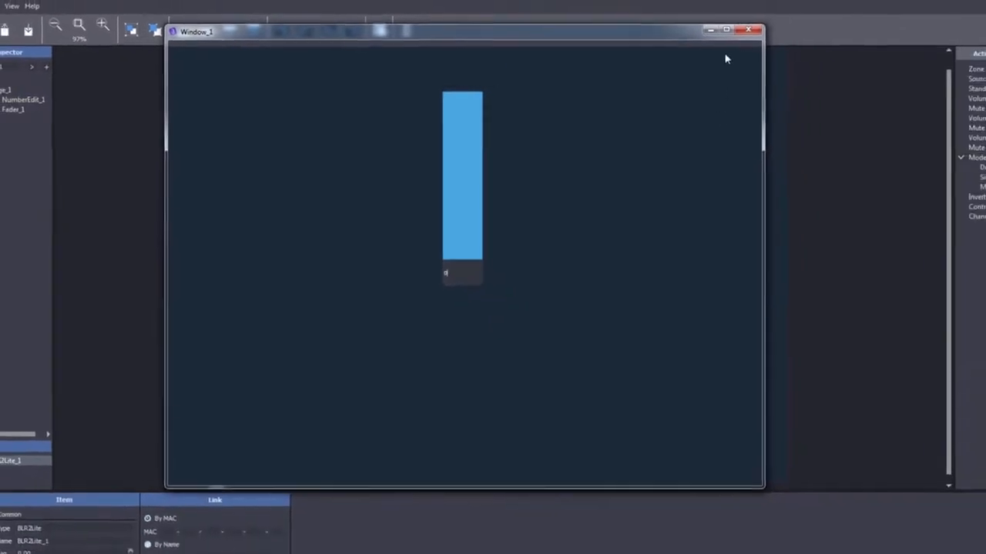
pyautogui.click(748, 29)
# Step: Close the fader_edit project and create a new project with the wizard's default settings and no devices
pyautogui.click(7, 16)
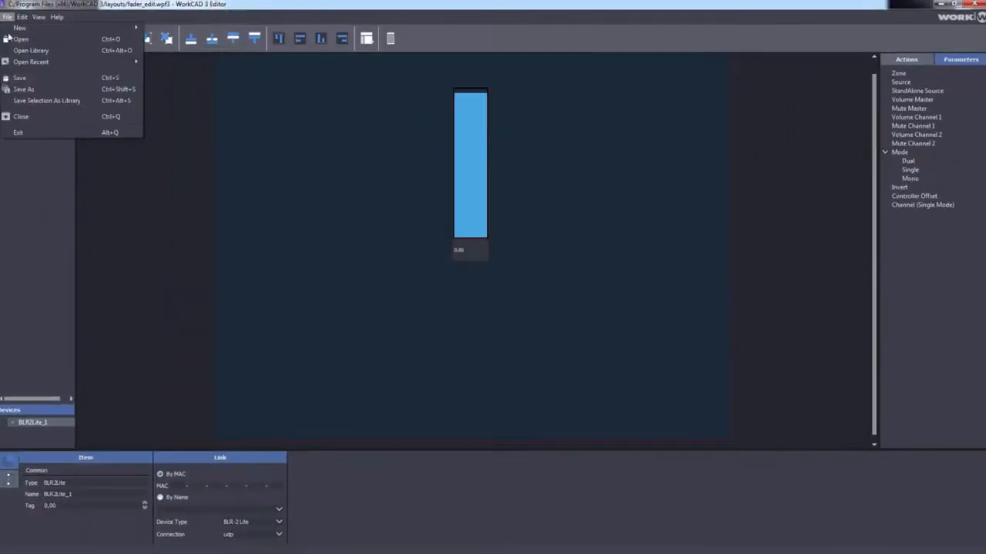
pyautogui.click(21, 116)
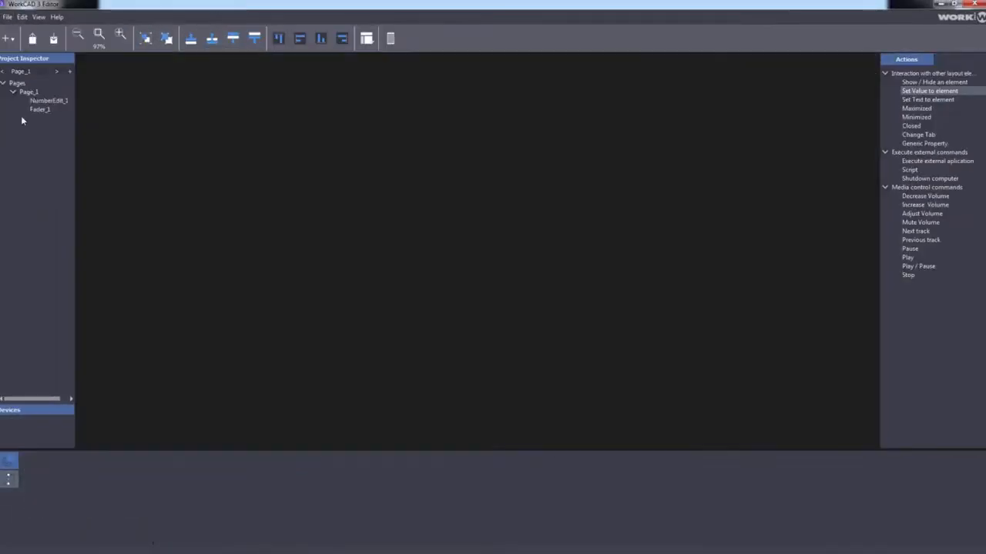
pyautogui.click(7, 16)
pyautogui.moveTo(15, 27)
pyautogui.click(169, 27)
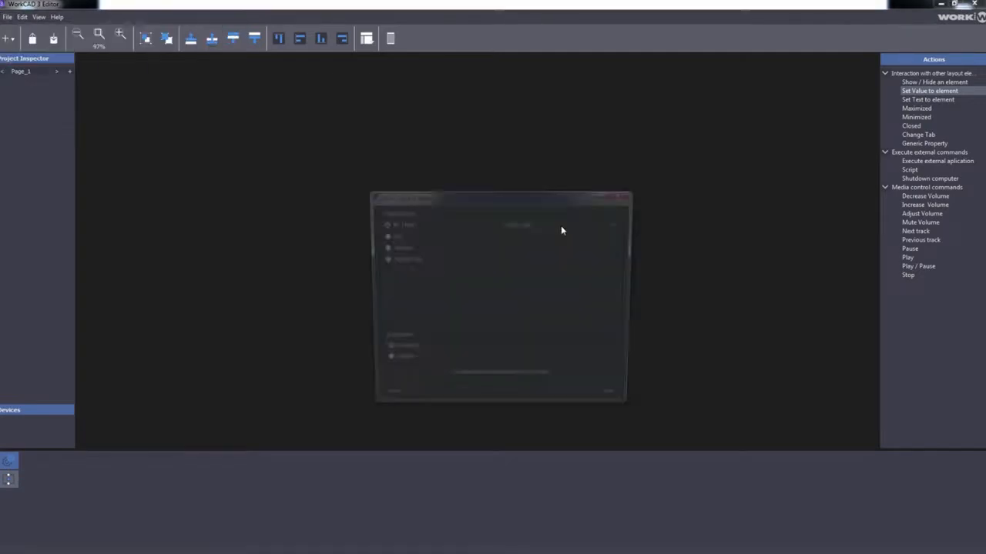
pyautogui.click(618, 402)
pyautogui.click(617, 402)
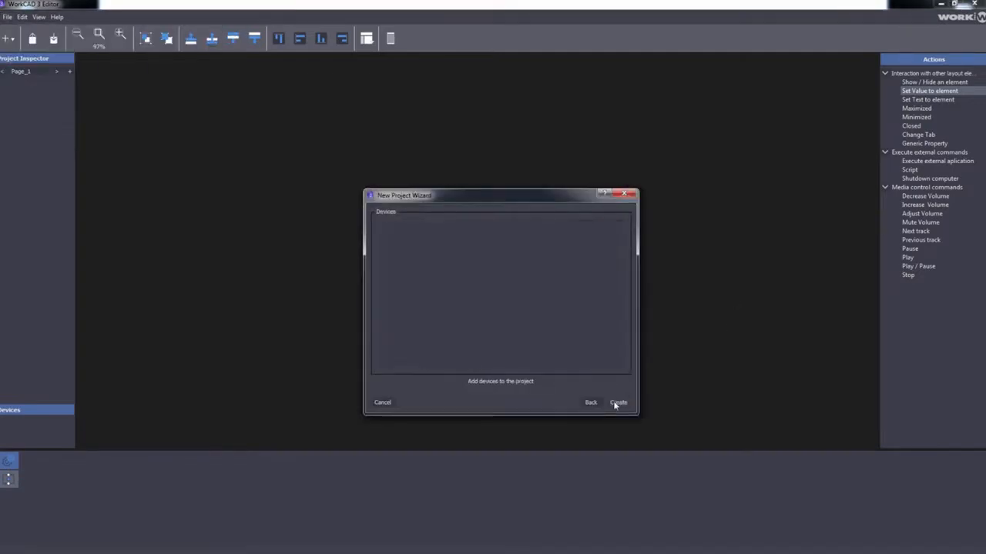
pyautogui.click(618, 402)
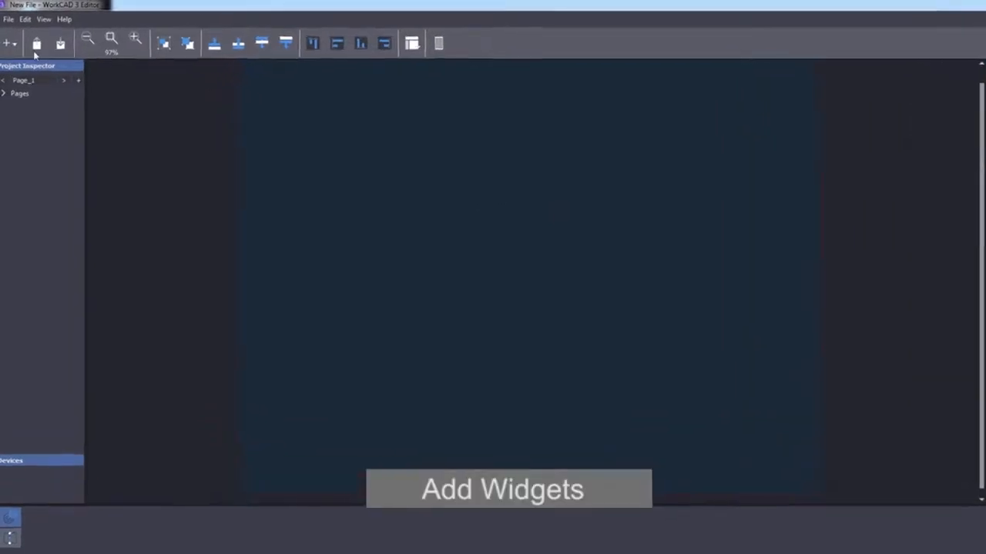
# Step: Add a Fader widget near the upper centre of the page
pyautogui.click(13, 46)
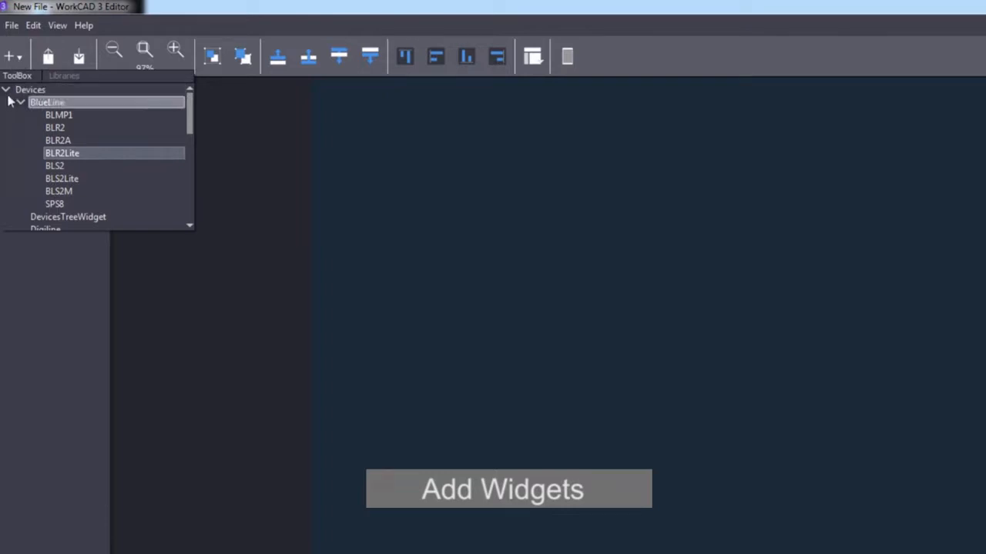
pyautogui.click(6, 90)
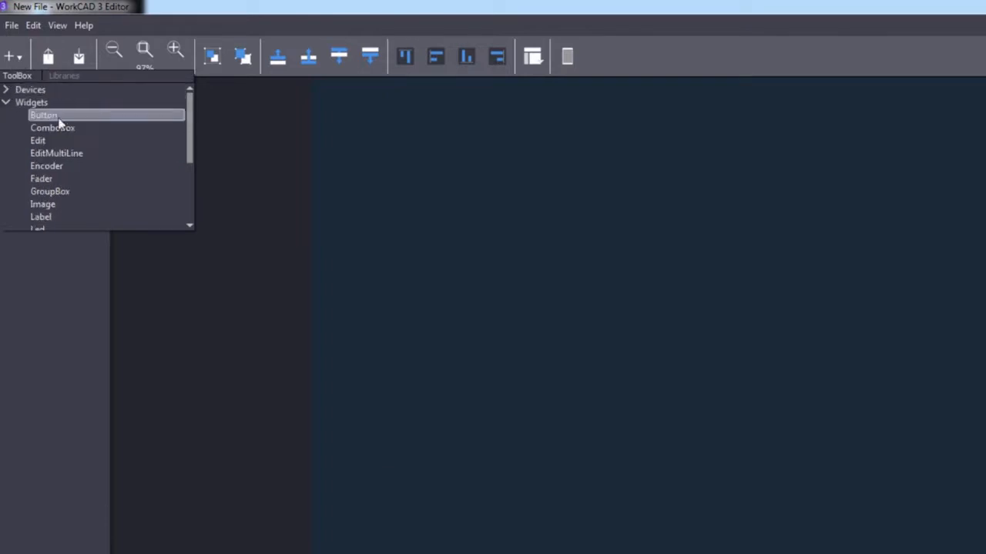
pyautogui.click(52, 178)
pyautogui.click(559, 236)
pyautogui.moveTo(570, 288); pyautogui.dragTo(686, 191)
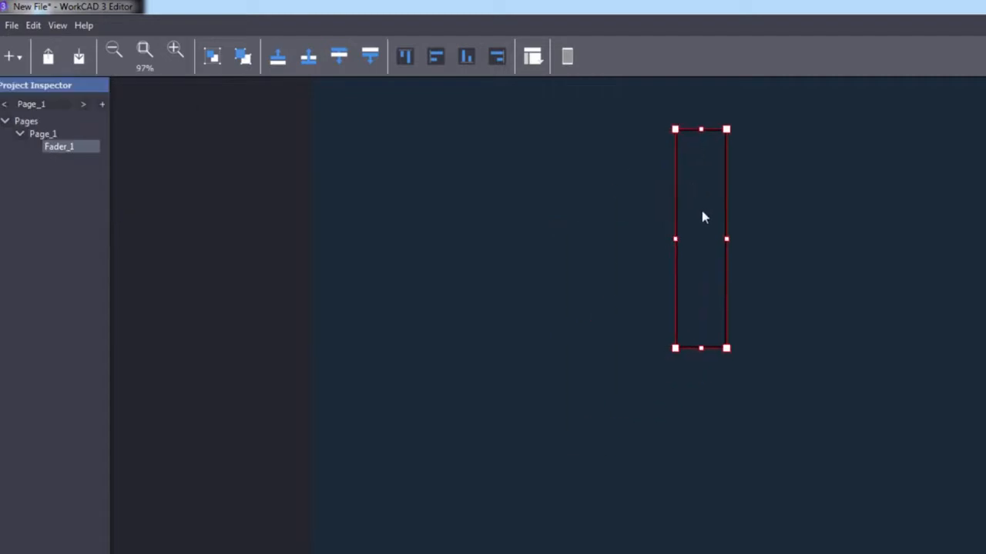
# Step: Add a NumberEdit widget of the same width directly beneath the fader and shift both widgets slightly up and left
pyautogui.click(17, 57)
pyautogui.moveTo(189, 137); pyautogui.dragTo(195, 166)
pyautogui.moveTo(62, 168); pyautogui.dragTo(701, 383)
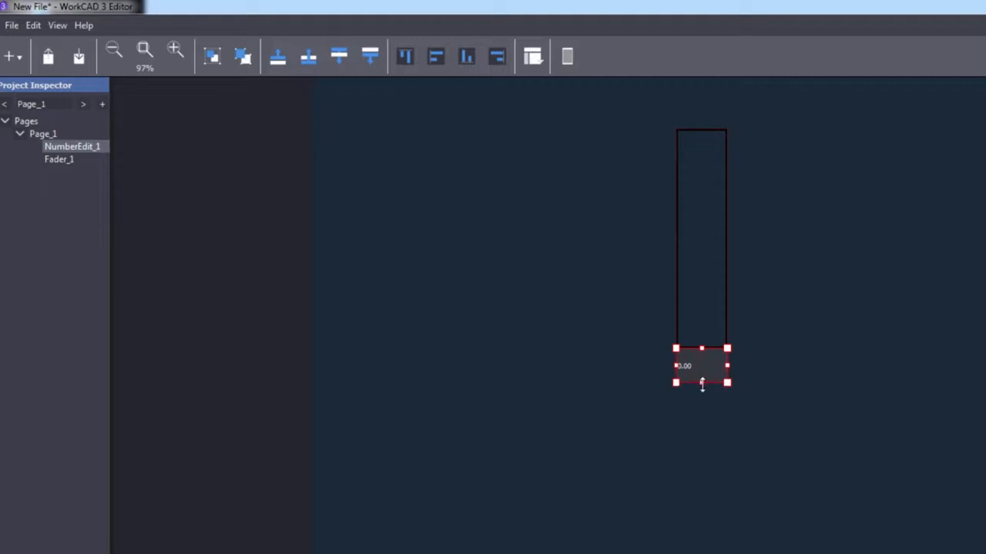
pyautogui.moveTo(647, 104); pyautogui.dragTo(744, 400)
pyautogui.moveTo(708, 319); pyautogui.dragTo(688, 313)
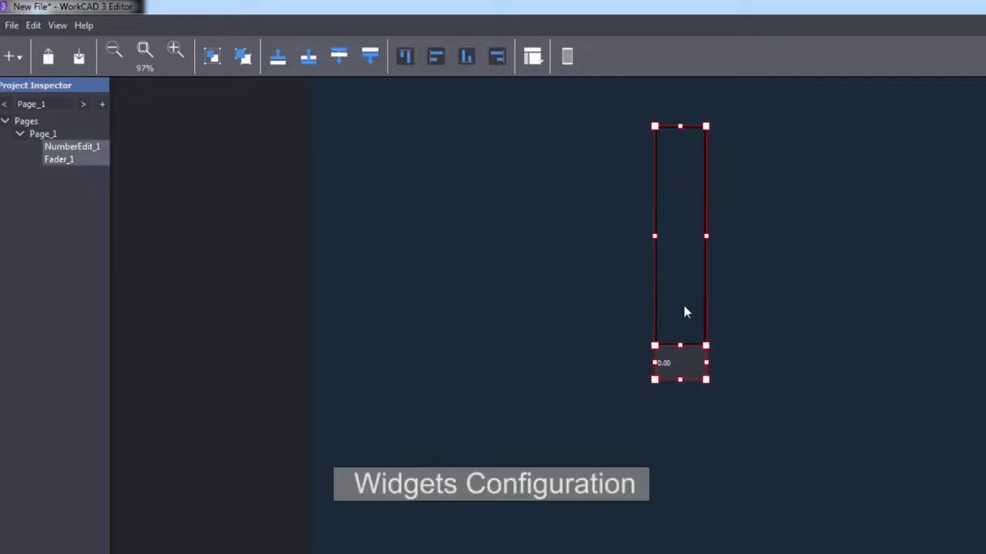
pyautogui.click(727, 312)
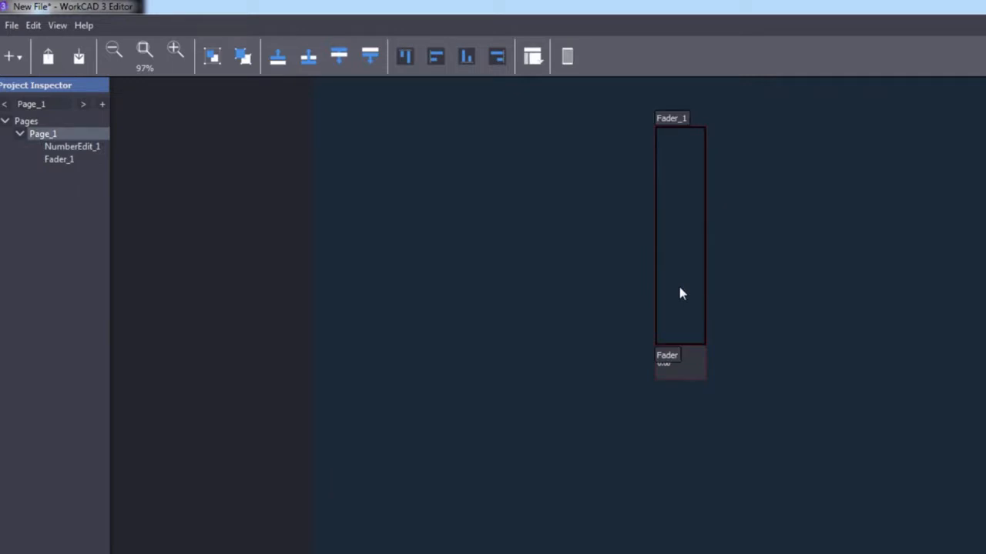
# Step: Set the fader's minimum to -100 and its maximum to 3
pyautogui.click(680, 293)
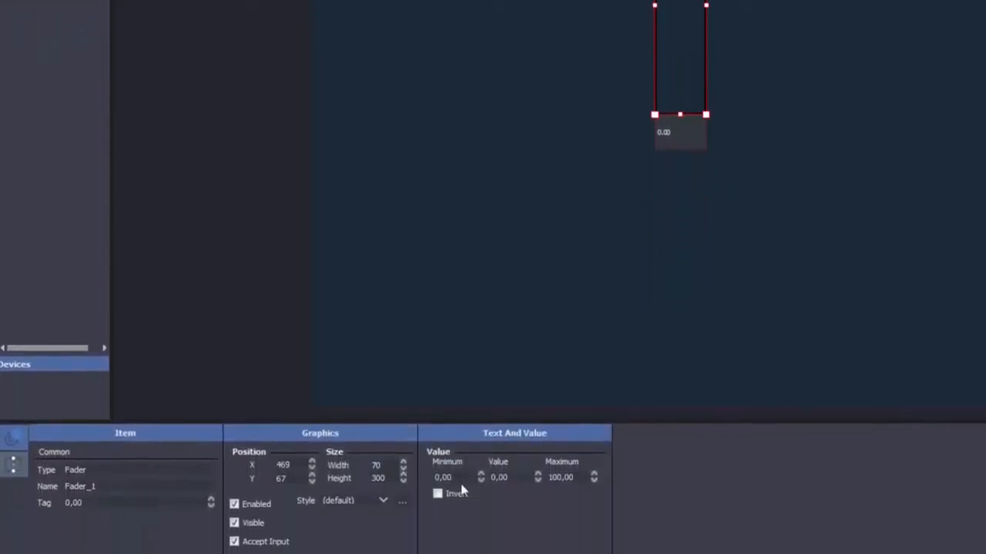
pyautogui.click(443, 477)
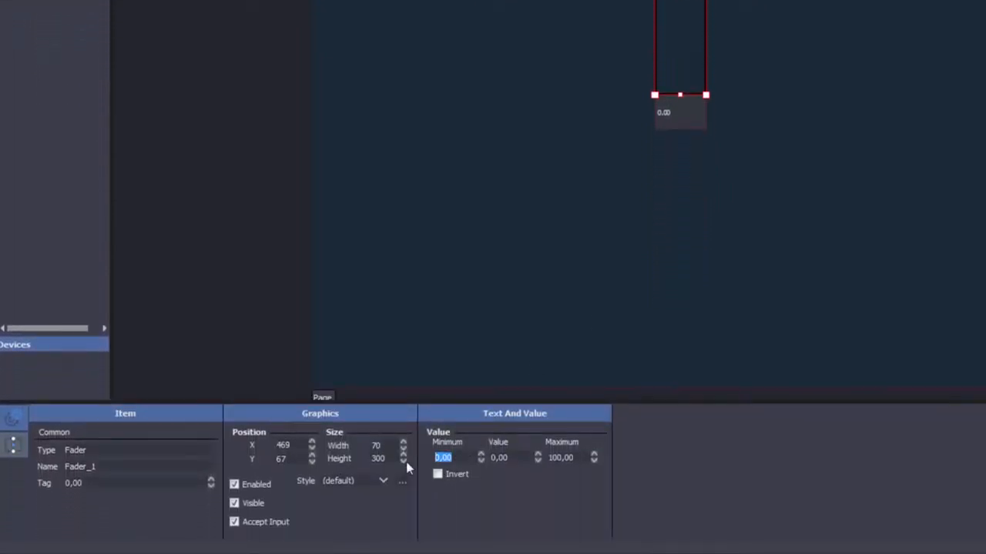
pyautogui.write('-100')
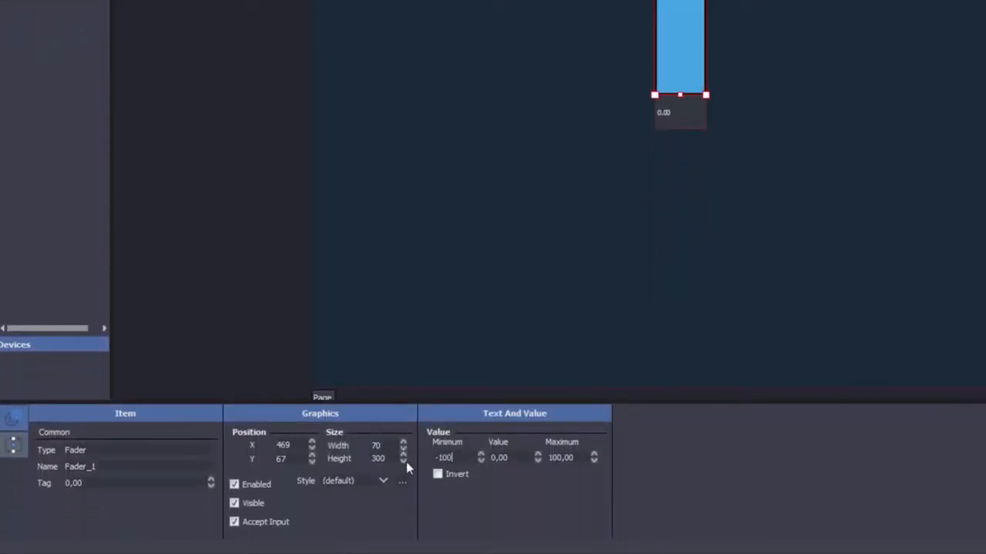
pyautogui.press('Tab')
pyautogui.press('Tab')
pyautogui.write('3')
# Step: Set the NumberEdit widget's minimum to -100 and its maximum to 5
pyautogui.click(680, 114)
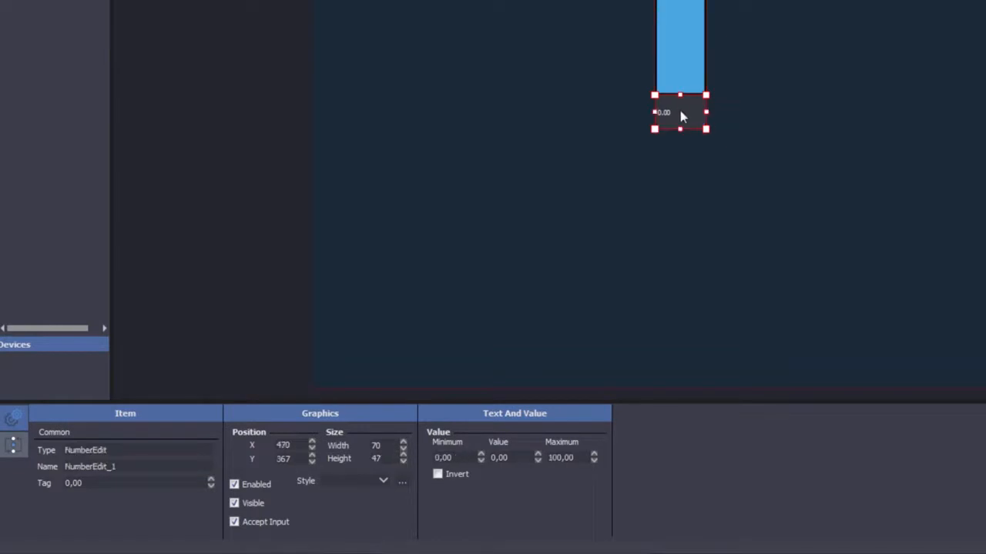
pyautogui.moveTo(458, 458); pyautogui.dragTo(417, 459)
pyautogui.write('-100')
pyautogui.press('Tab')
pyautogui.write('5')
pyautogui.press('Return')
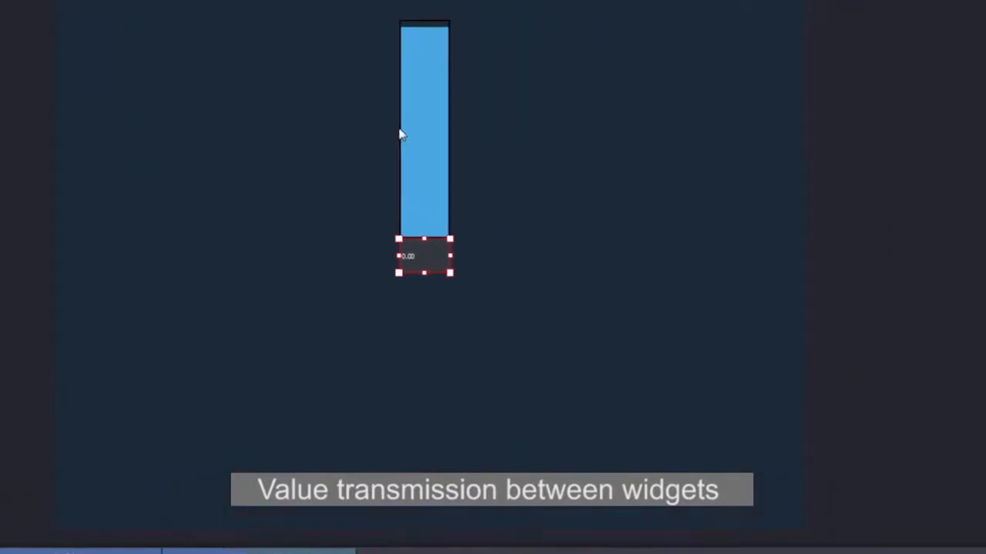
# Step: Give the fader a Set Value to element action, triggered on value change, with NumberEdit_1 as its target
pyautogui.click(283, 185)
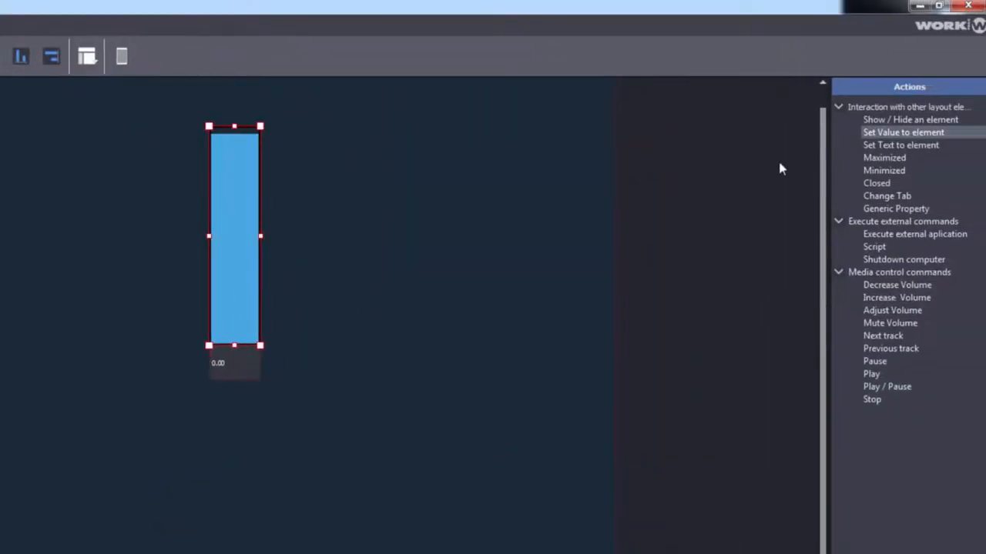
pyautogui.moveTo(898, 136); pyautogui.dragTo(254, 267)
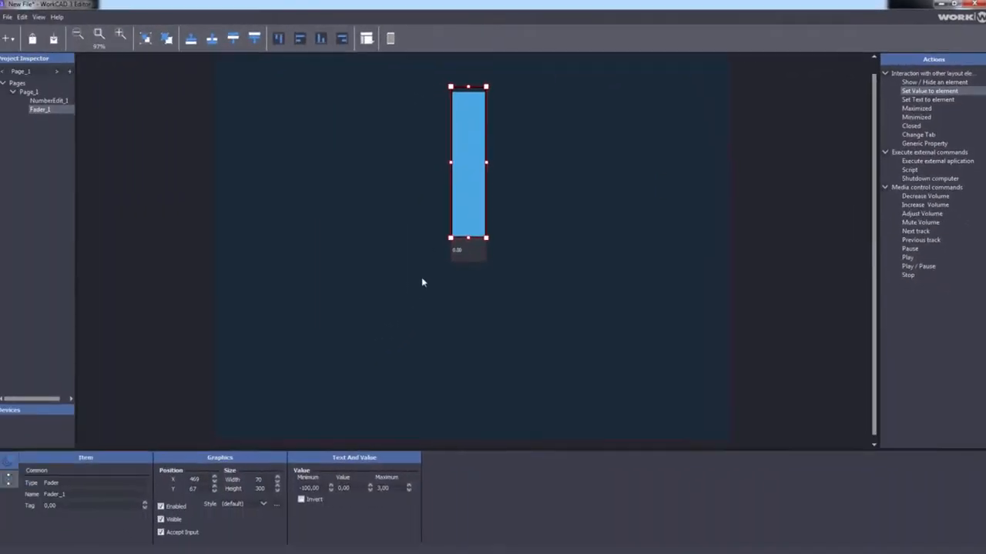
pyautogui.click(9, 479)
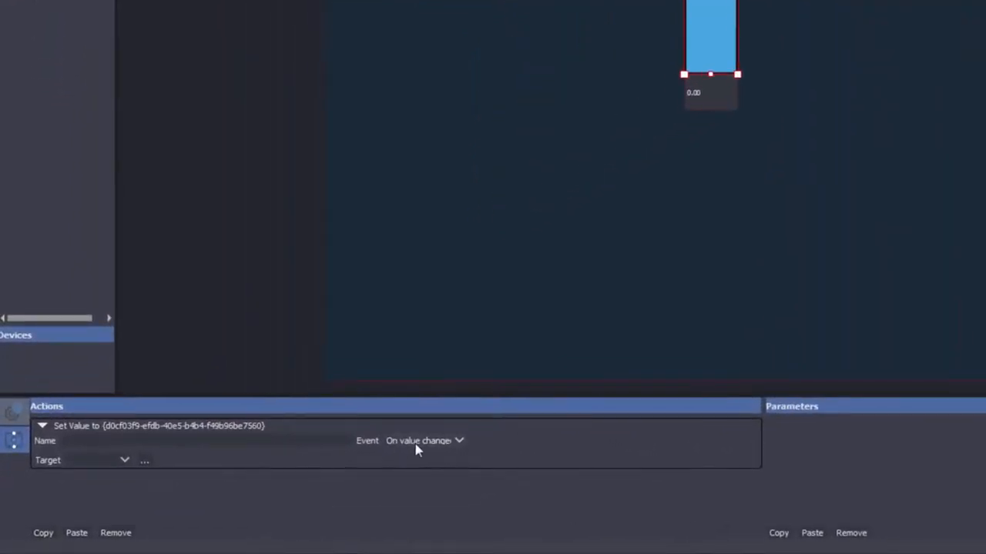
pyautogui.click(106, 462)
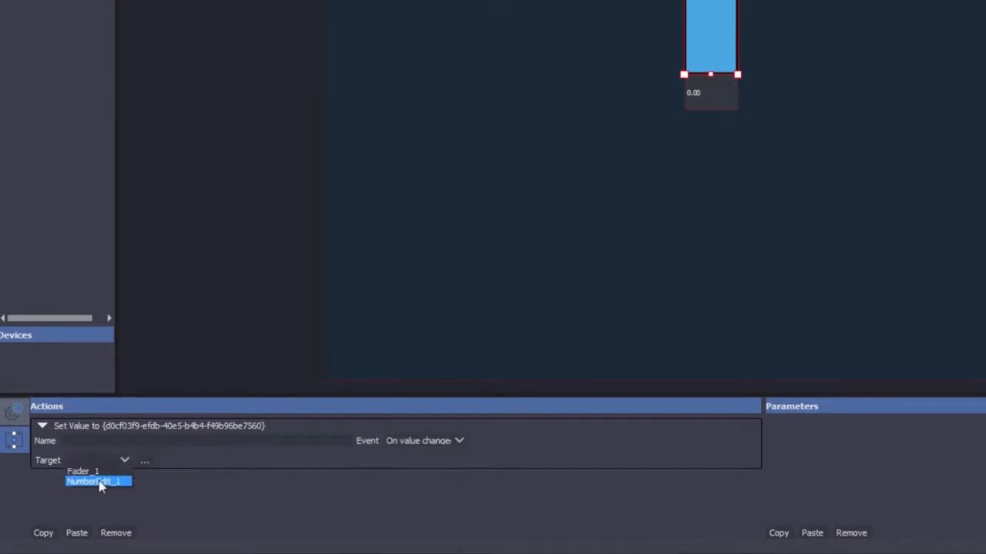
pyautogui.click(221, 452)
pyautogui.click(147, 461)
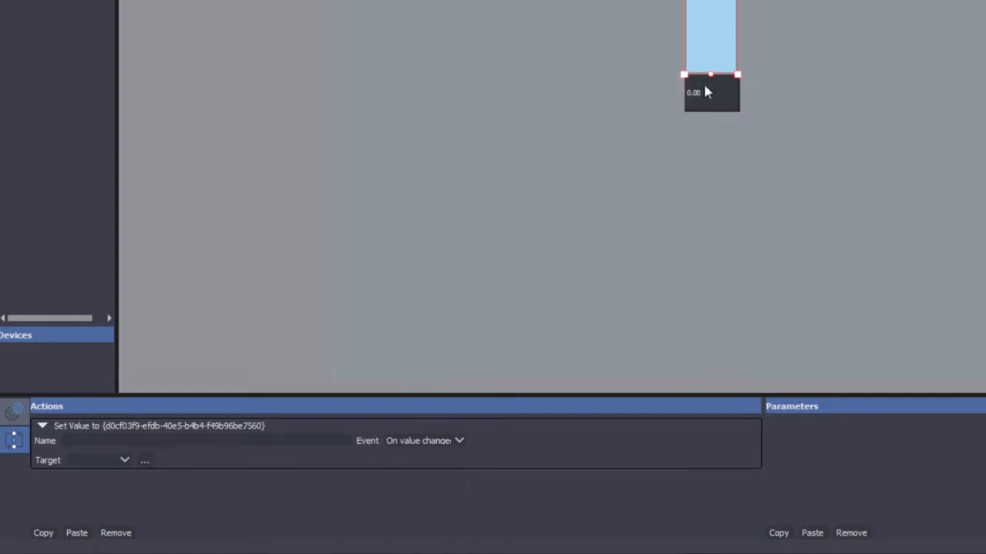
pyautogui.click(704, 89)
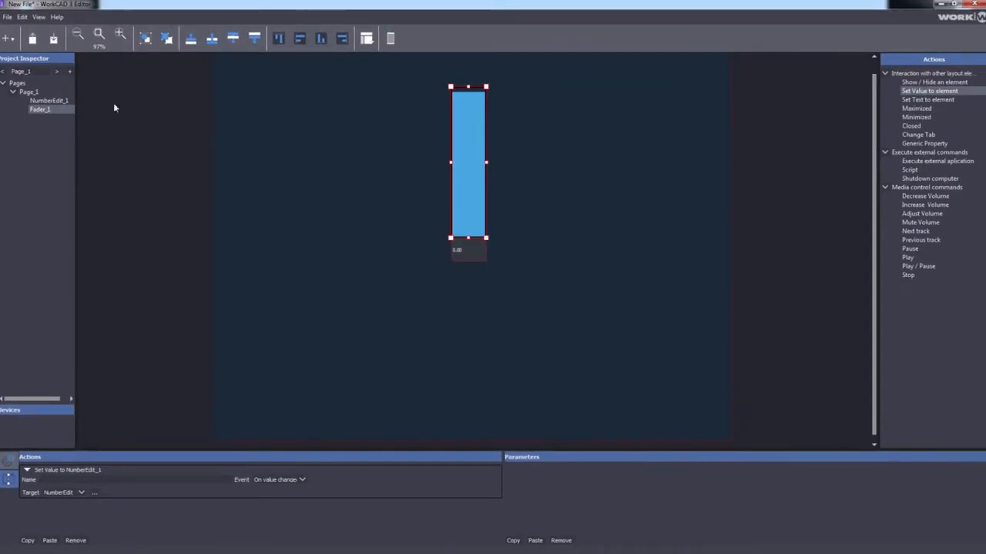
# Step: Add a Label widget to the page beside the NumberEdit widget
pyautogui.click(8, 37)
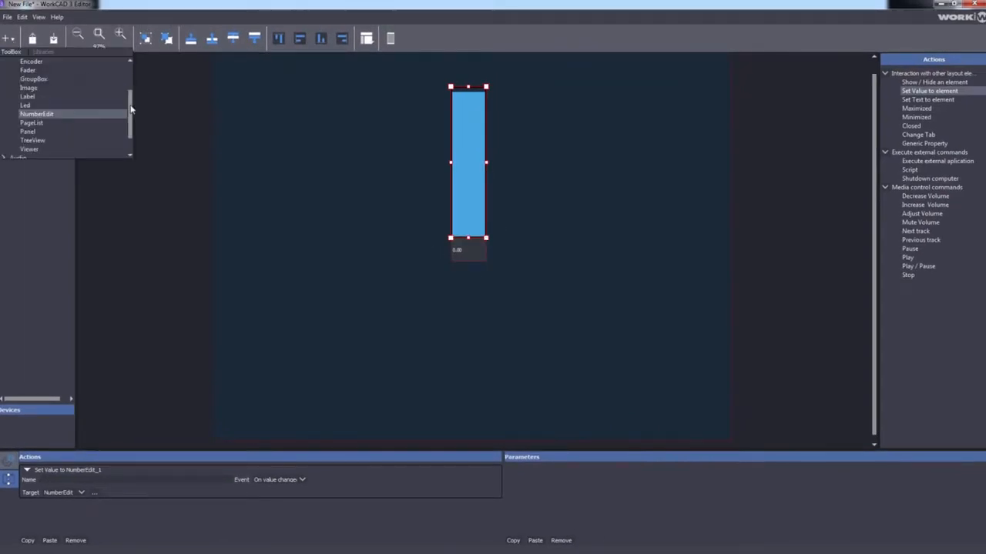
pyautogui.scroll(1, 133, 109)
pyautogui.moveTo(35, 124); pyautogui.dragTo(532, 250)
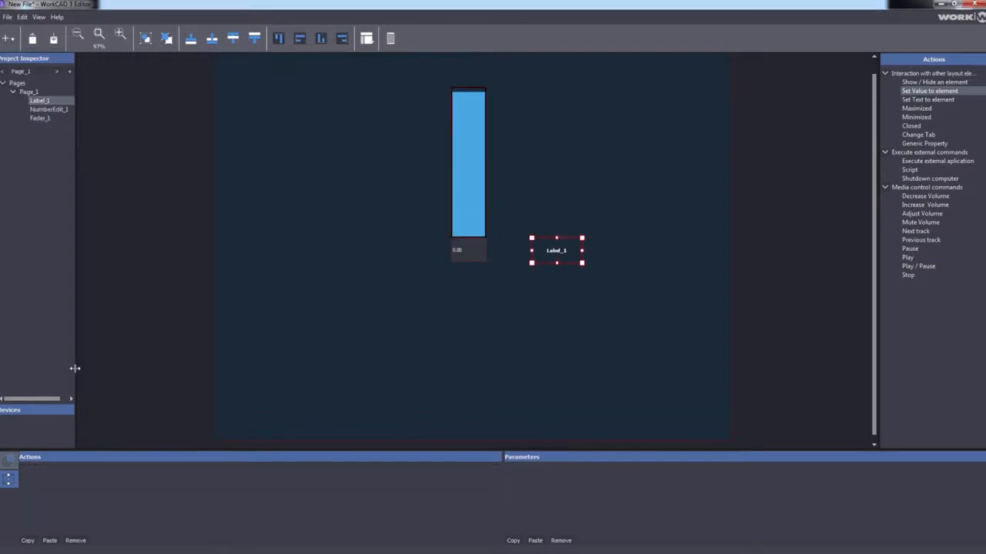
# Step: Pick the NumberEdit widget again as target of the fader's Set Value action and delete the label
pyautogui.click(453, 187)
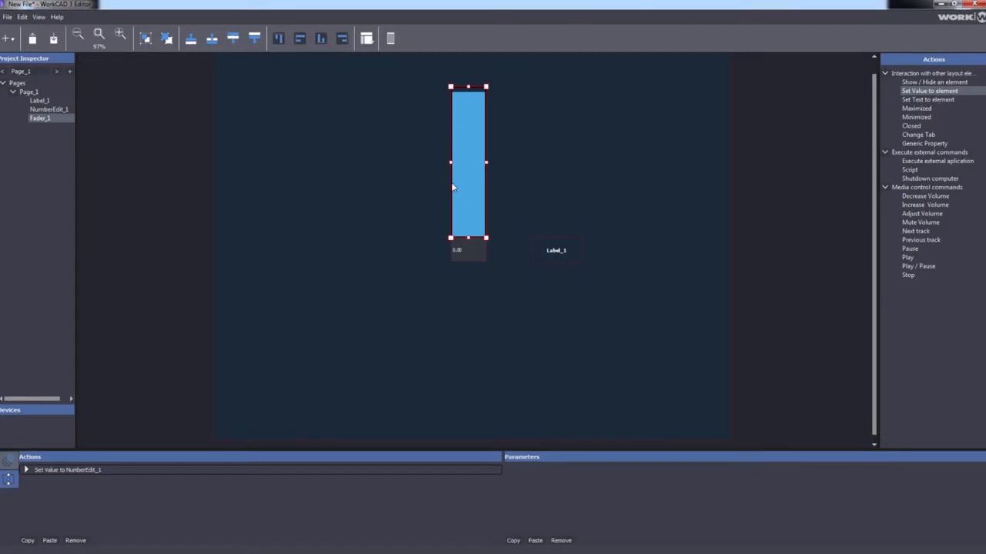
pyautogui.click(27, 471)
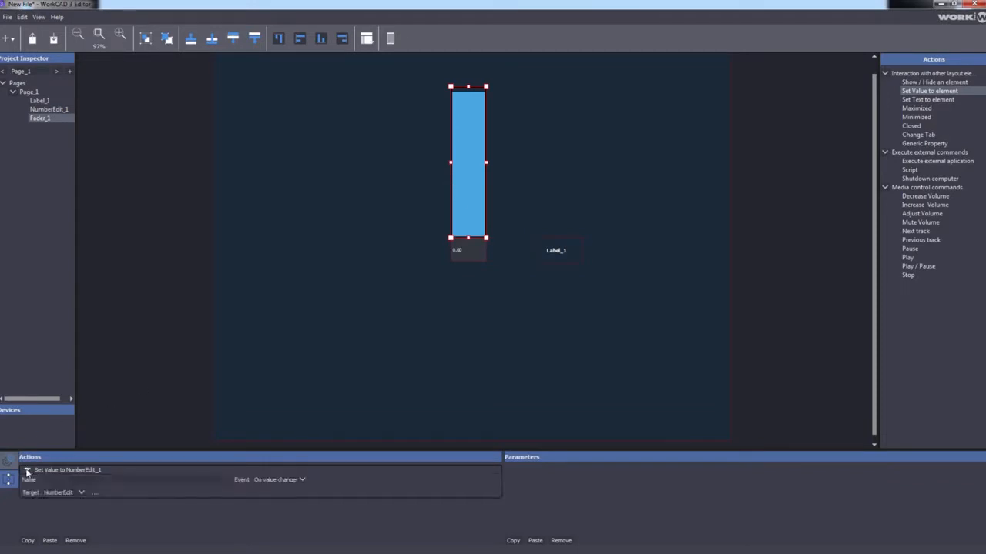
pyautogui.click(94, 492)
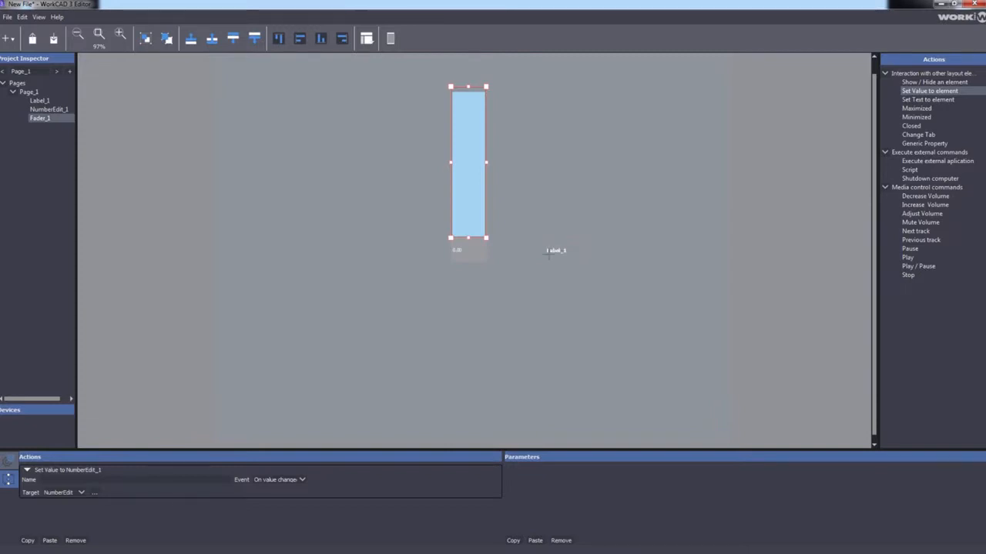
pyautogui.click(456, 250)
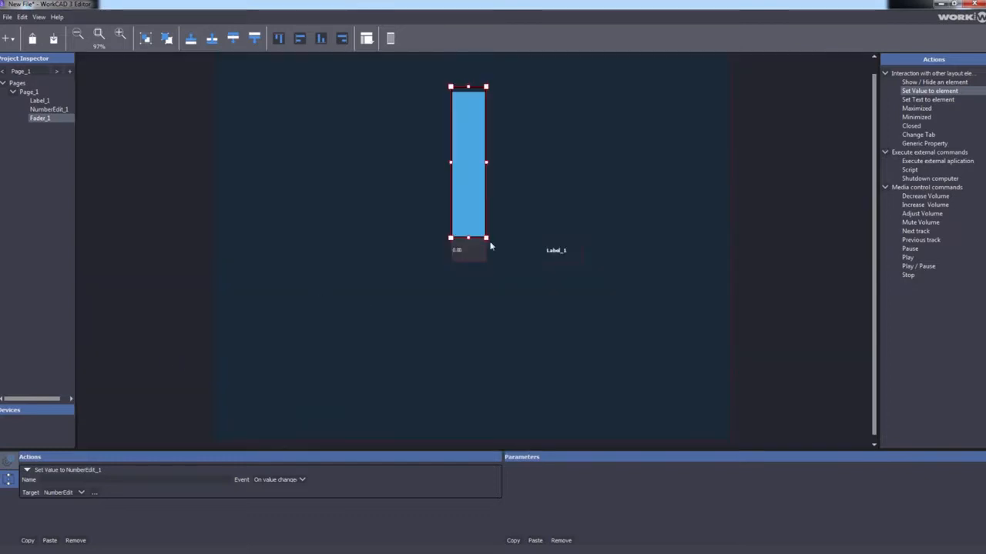
pyautogui.click(549, 252)
pyautogui.press('Delete')
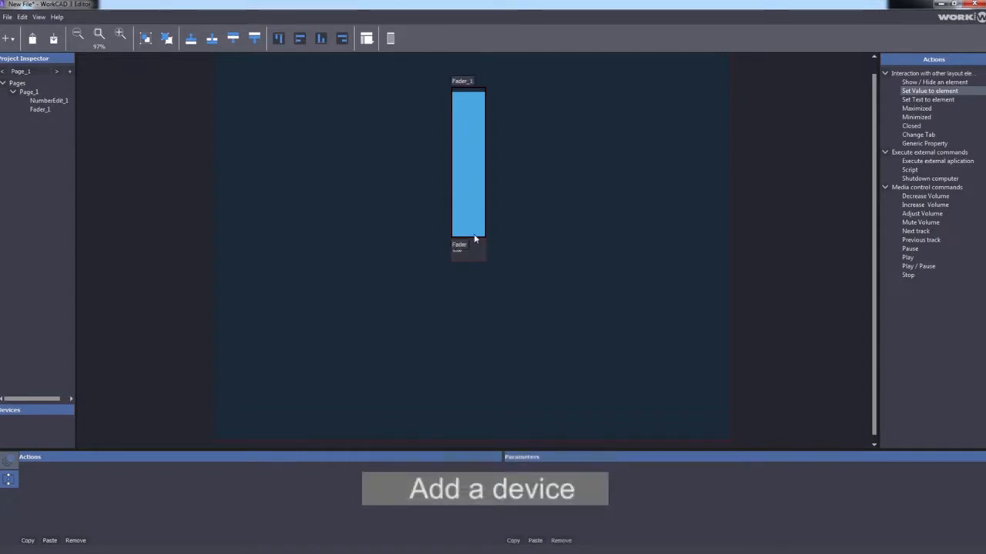
# Step: Add a BLR2Lite device from the BlueLine family to the project
pyautogui.click(8, 38)
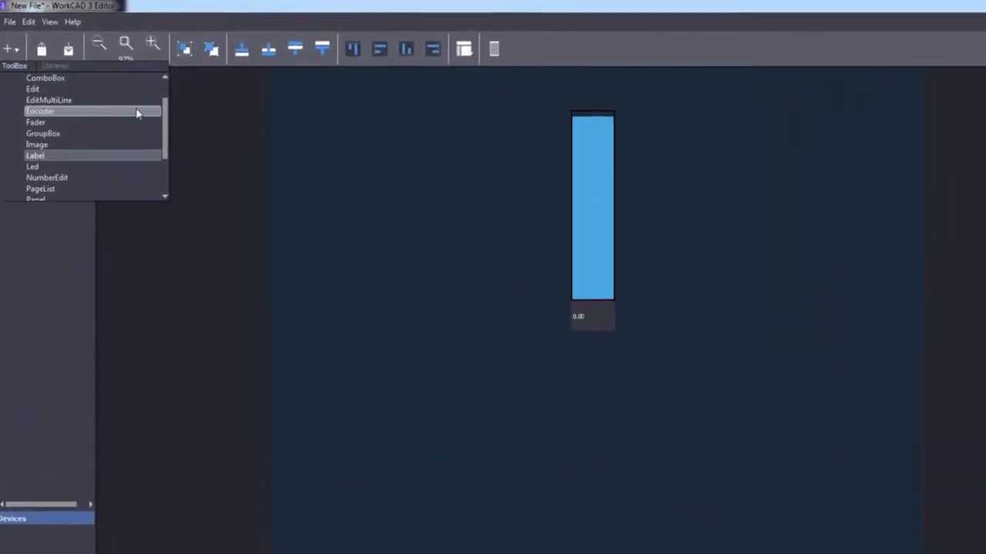
pyautogui.scroll(1, 165, 126)
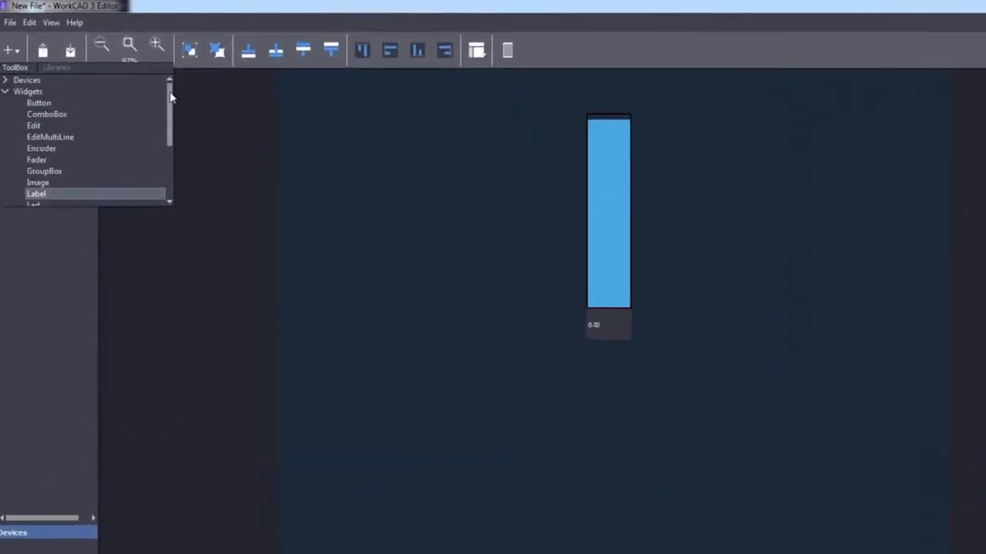
pyautogui.click(7, 81)
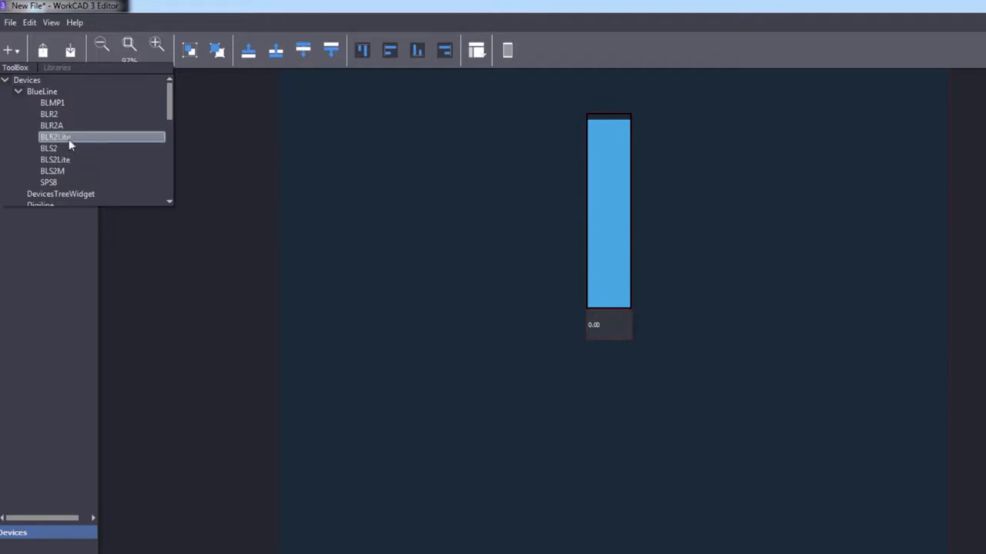
pyautogui.moveTo(57, 137); pyautogui.dragTo(378, 253)
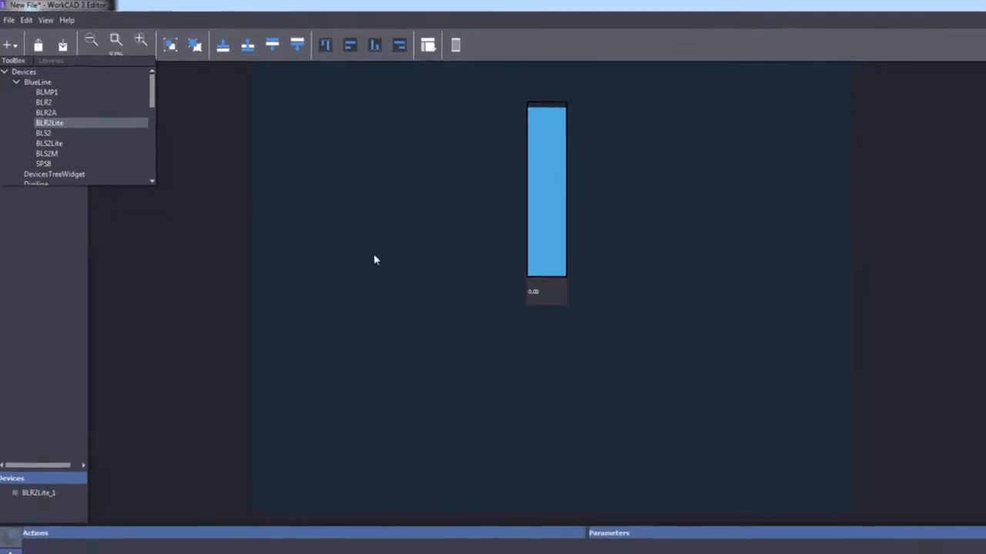
# Step: Link the BLR2Lite device's Volume Master parameter to the fader and expand the link's settings
pyautogui.click(37, 493)
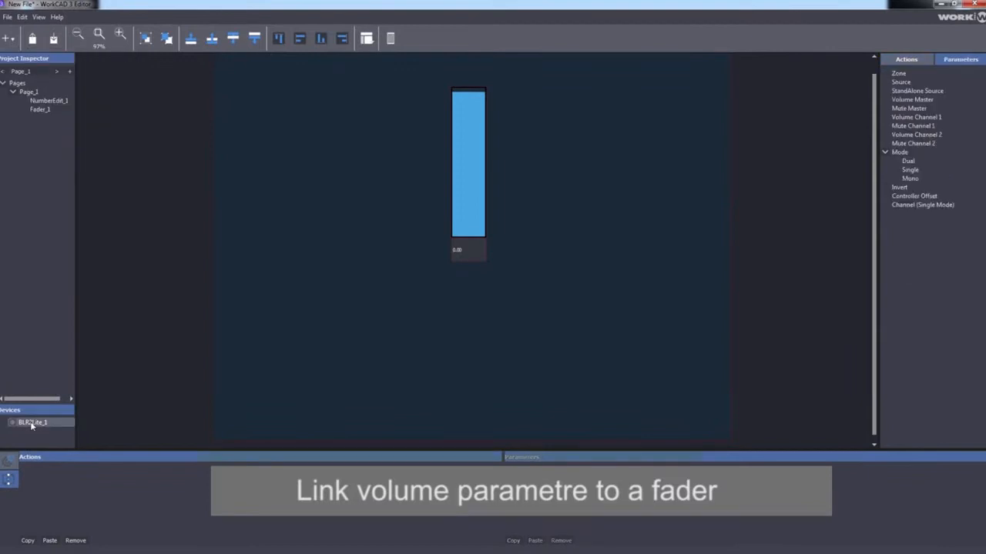
pyautogui.click(913, 91)
pyautogui.click(893, 121)
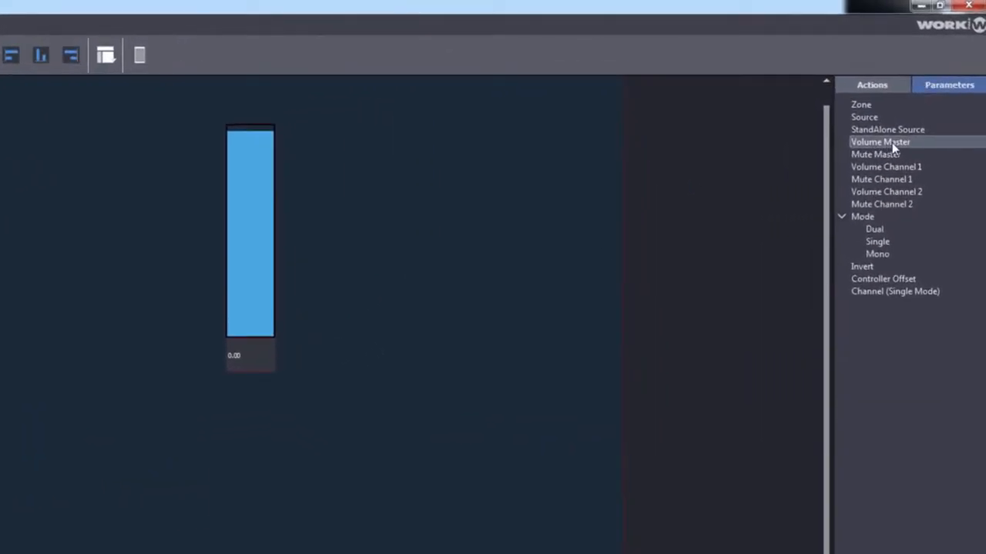
pyautogui.moveTo(892, 143); pyautogui.dragTo(331, 214)
pyautogui.click(259, 232)
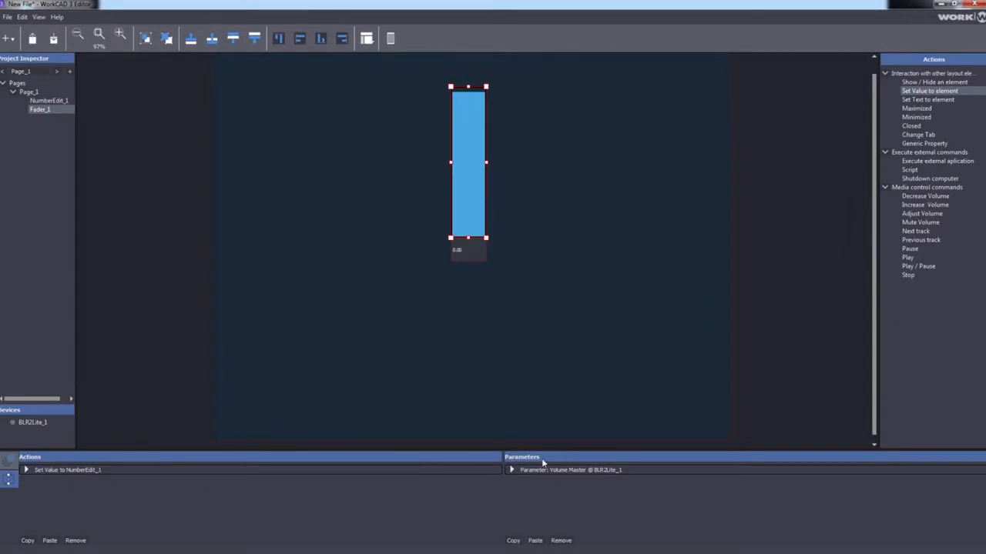
pyautogui.click(513, 471)
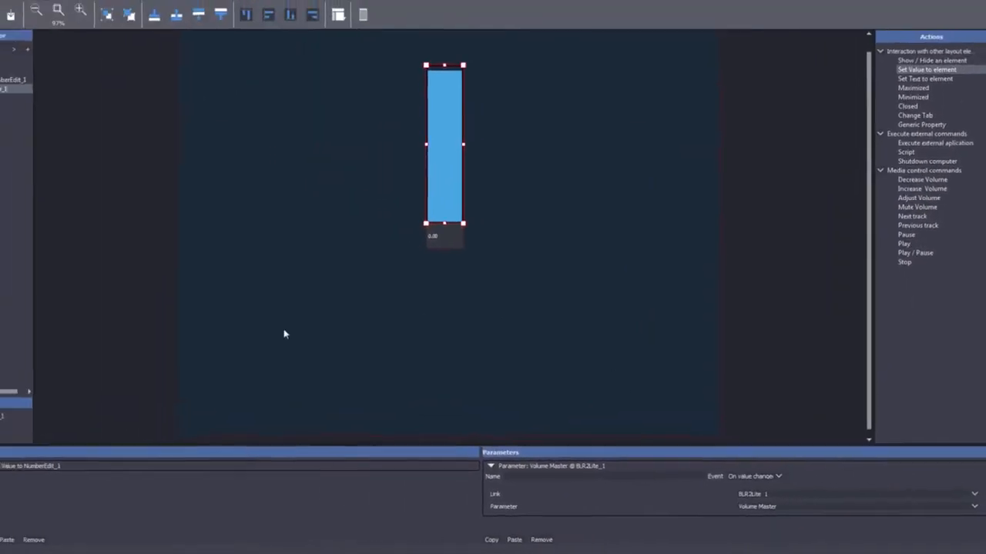
# Step: Set the connection type of the BLR2Lite device to udp in its link properties
pyautogui.click(34, 423)
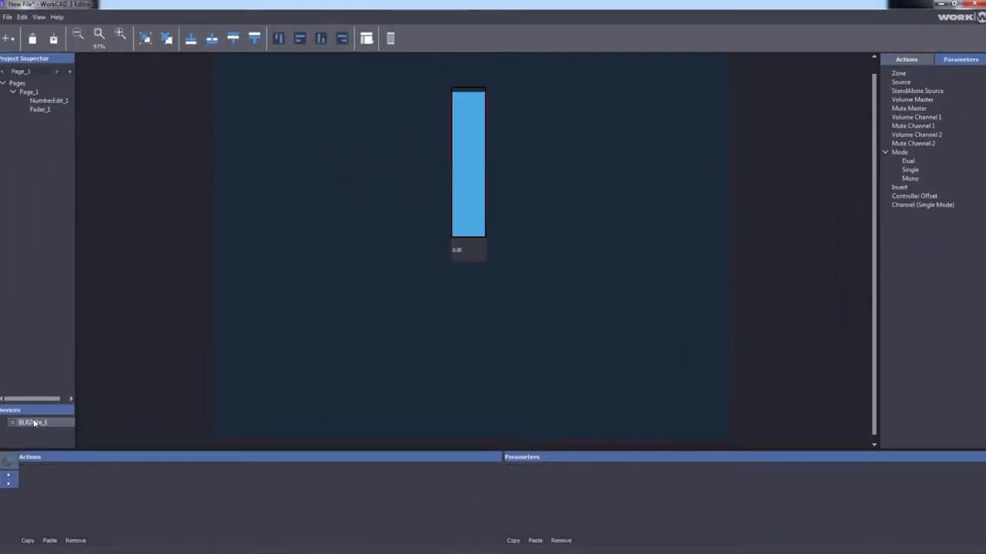
pyautogui.click(9, 465)
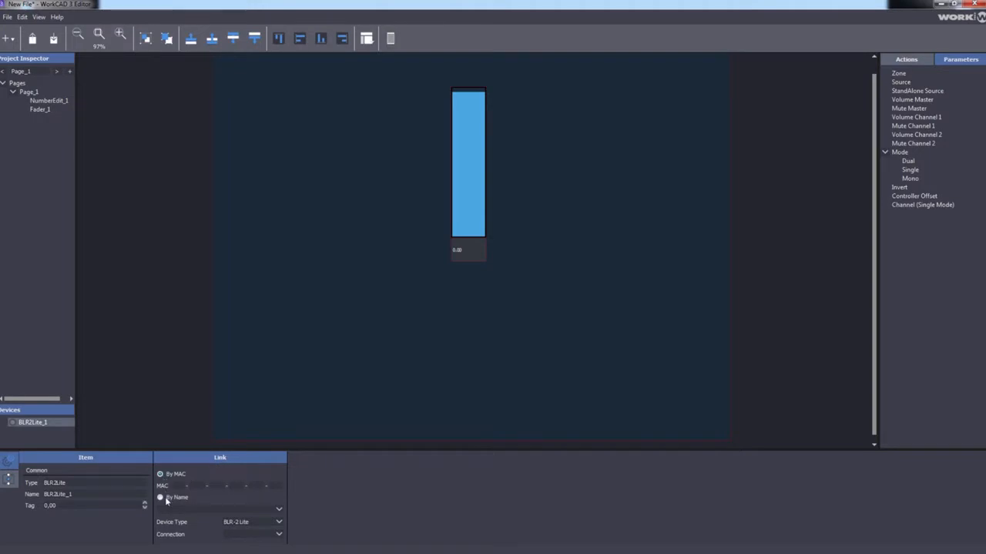
pyautogui.click(243, 536)
# Step: Launch the layout, saving it as fader_edit.wpf3 over the existing file in the layouts folder
pyautogui.click(390, 38)
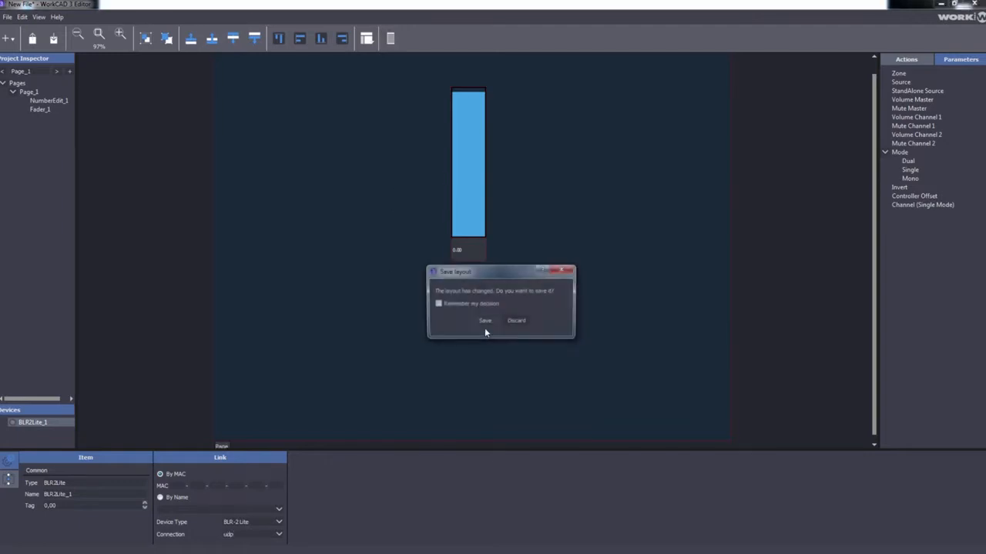
pyautogui.click(486, 321)
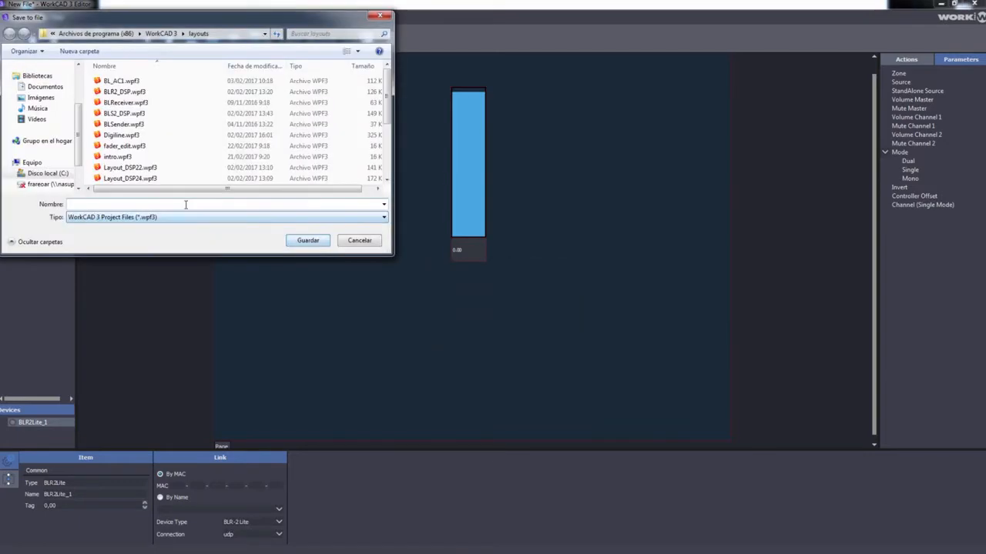
pyautogui.write('f')
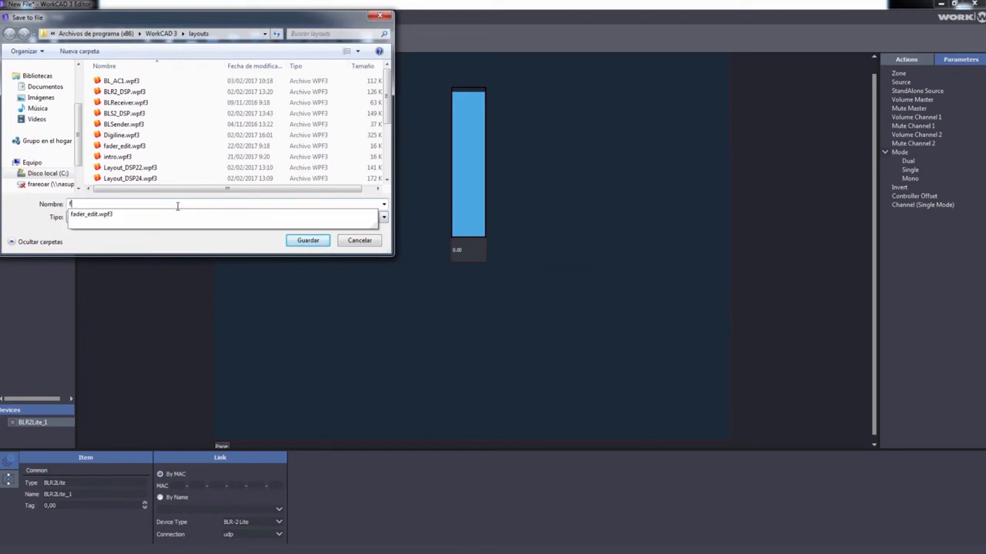
pyautogui.click(146, 215)
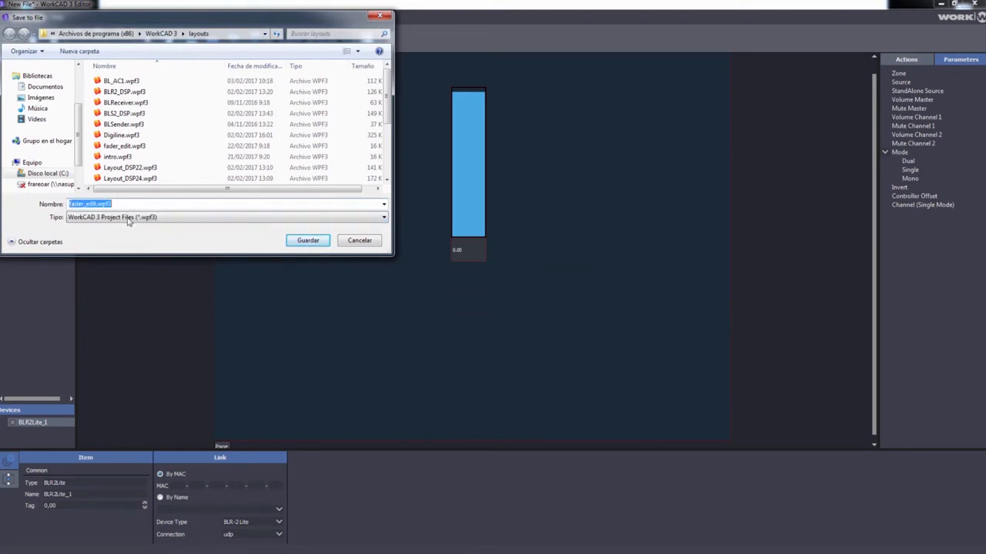
pyautogui.click(308, 240)
pyautogui.click(523, 286)
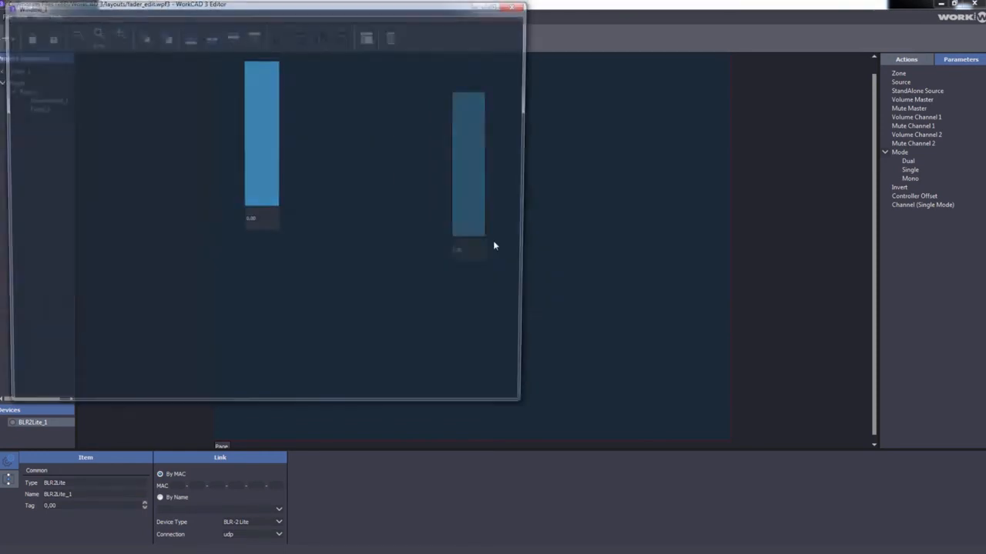
# Step: Test the running layout by lowering the fader to about -20 and entering 0 in the number field
pyautogui.moveTo(336, 3); pyautogui.dragTo(543, 28)
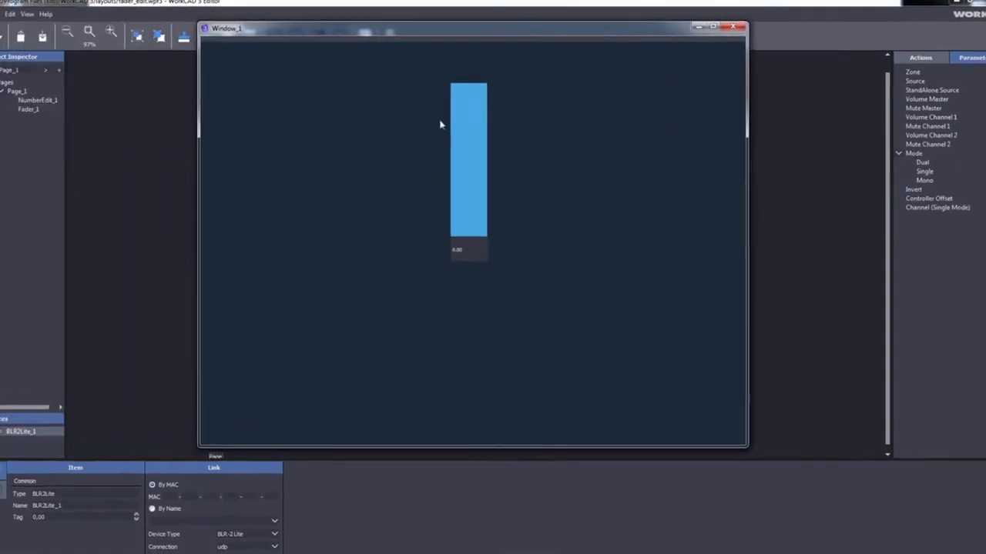
pyautogui.moveTo(475, 92); pyautogui.dragTo(483, 114)
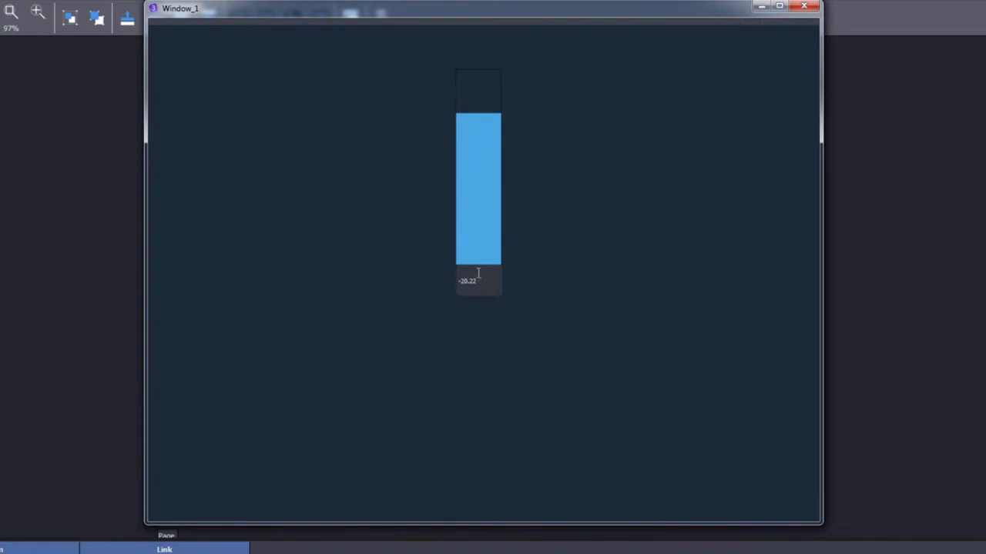
pyautogui.moveTo(479, 281); pyautogui.dragTo(452, 263)
pyautogui.press('Return')
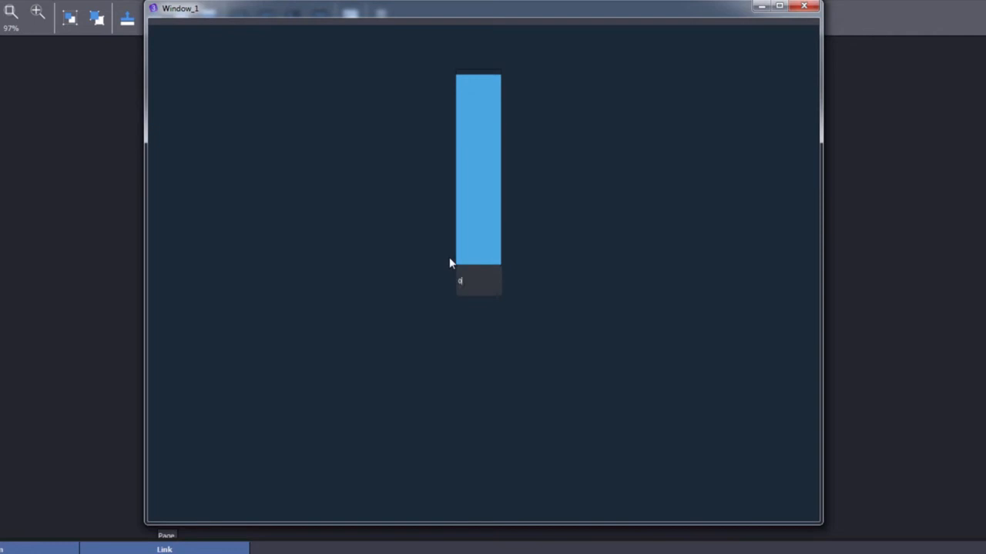